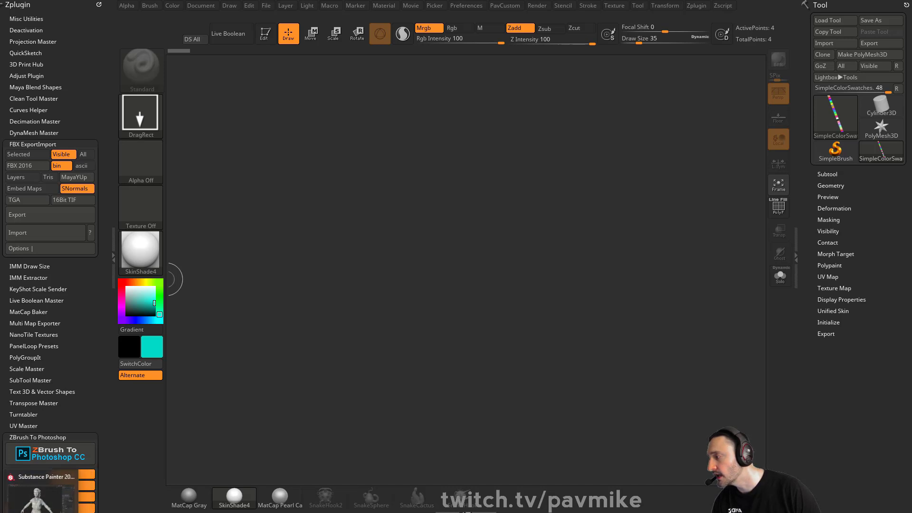
Switch to Substance Painter and examine the character model from the upper body down to the trousers and boots.
key(alt+Tab)
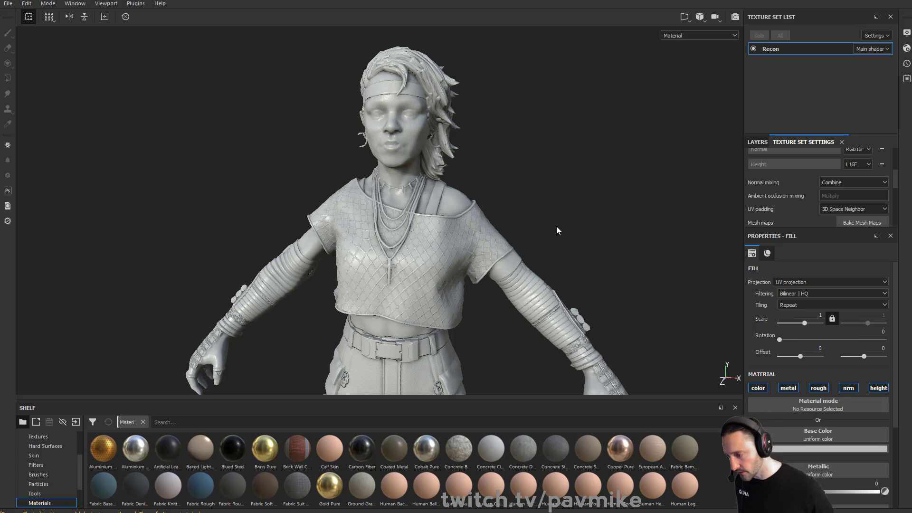
alt+drag(577, 185, 643, 199)
alt+right_drag(643, 199, 622, 276)
alt+middle_drag(622, 276, 515, 119)
alt+drag(375, 157, 350, 207)
alt+middle_drag(544, 75, 631, 220)
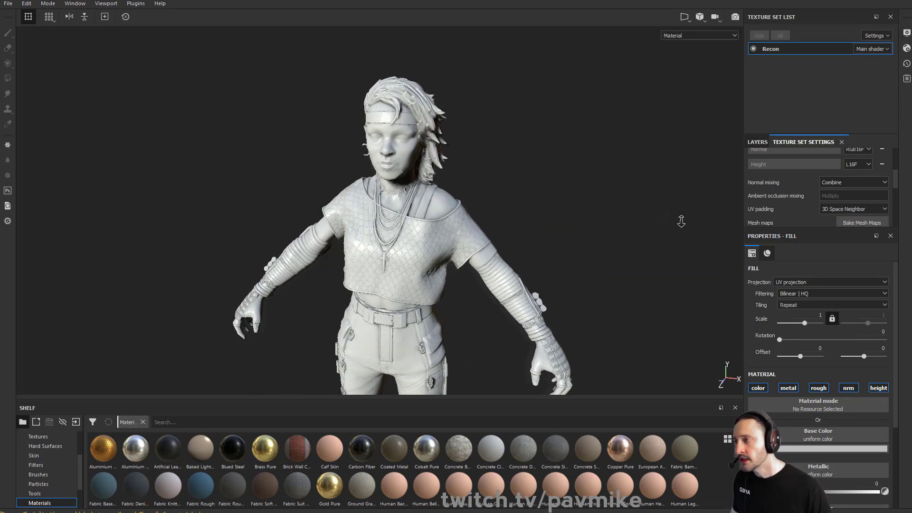
alt+drag(613, 202, 366, 215)
mouse_move(502, 176)
alt+mouse_down()
mouse_move(539, 176)
mouse_move(504, 180)
alt+mouse_up()
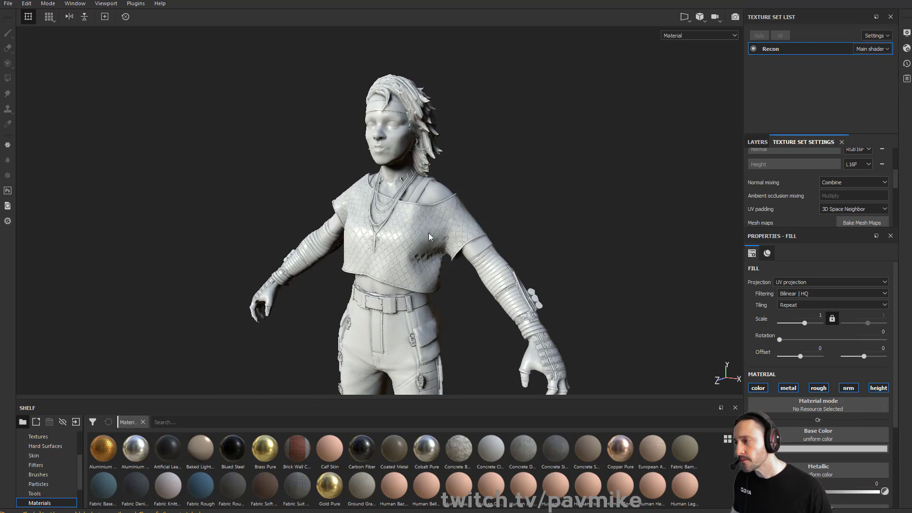
alt+right_drag(537, 167, 584, 346)
alt+middle_drag(584, 346, 502, 98)
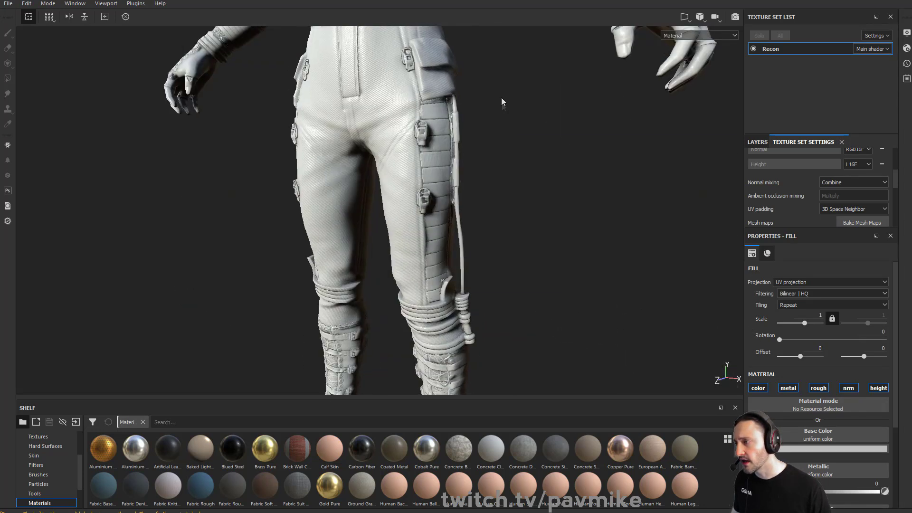
alt+right_drag(503, 98, 628, 159)
alt+middle_drag(629, 158, 604, 284)
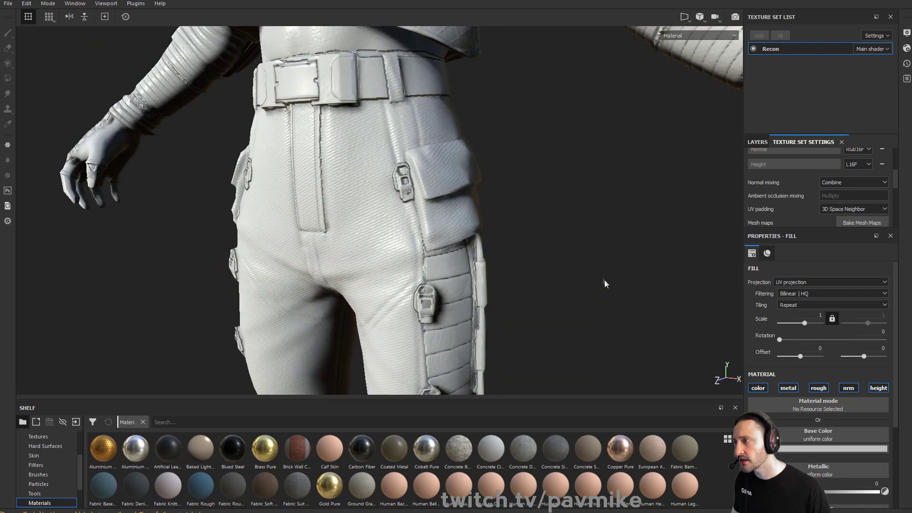
alt+right_drag(604, 284, 538, 222)
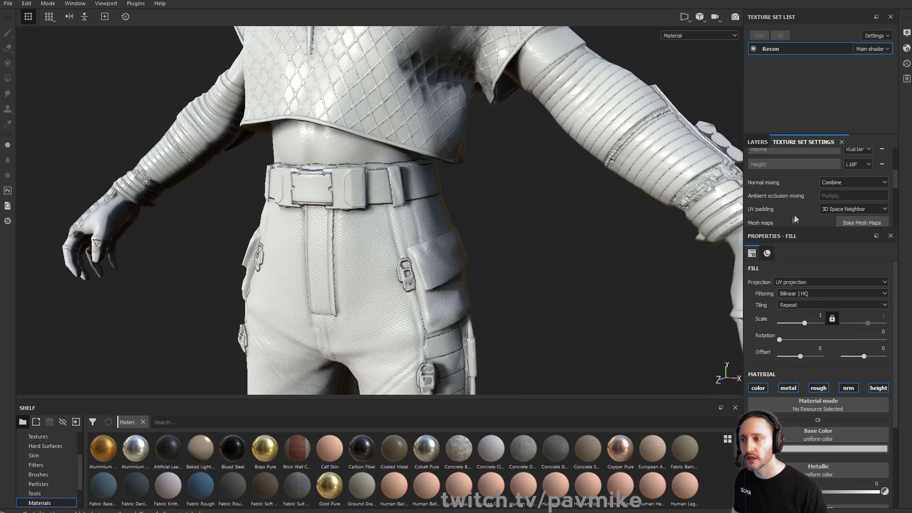
Rename the top fill layer as Stitches and add a black mask to it.
click(765, 143)
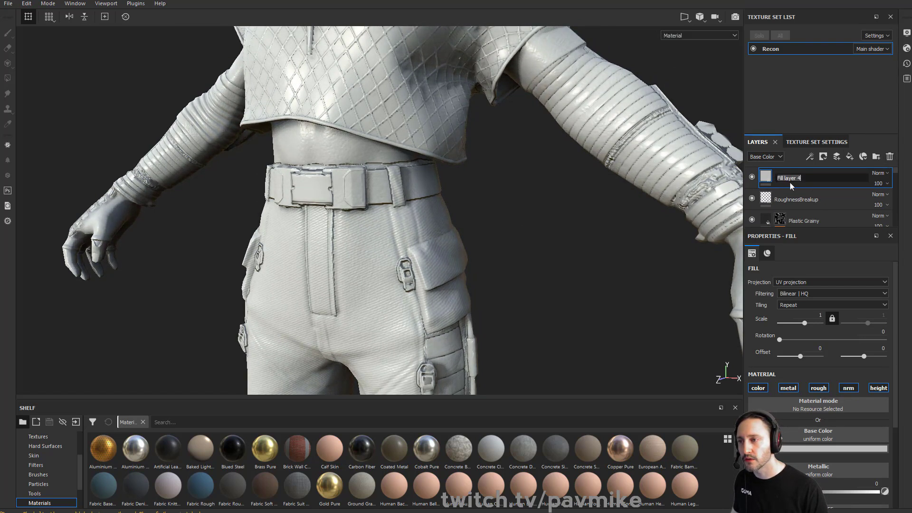
text(Stitches)
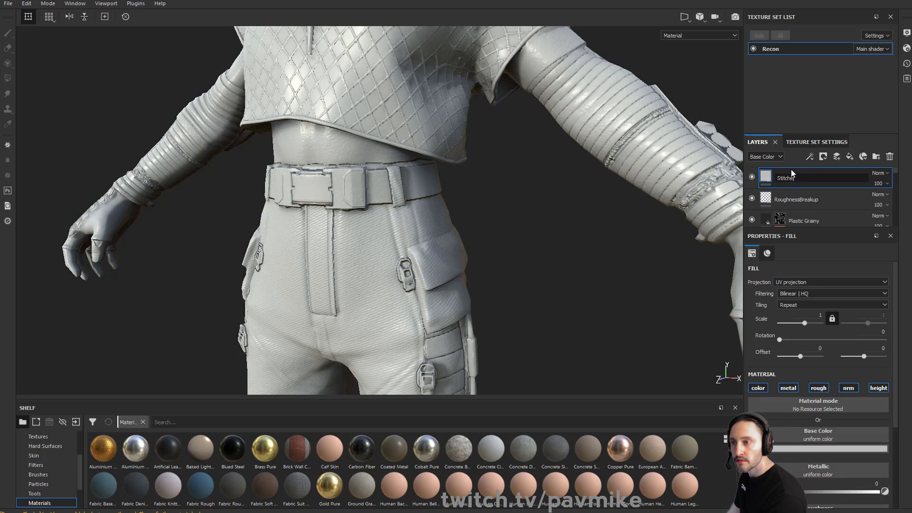
key(Return)
alt+drag(618, 223, 569, 147)
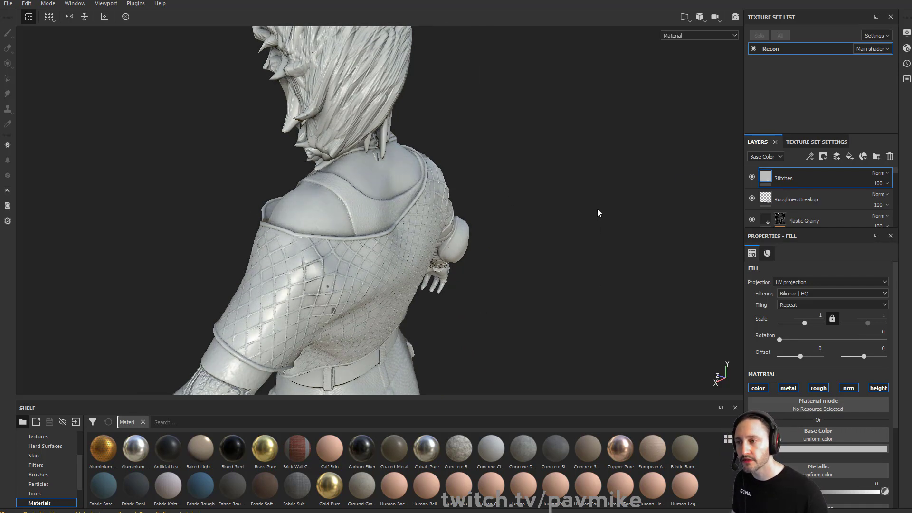
right_click(790, 178)
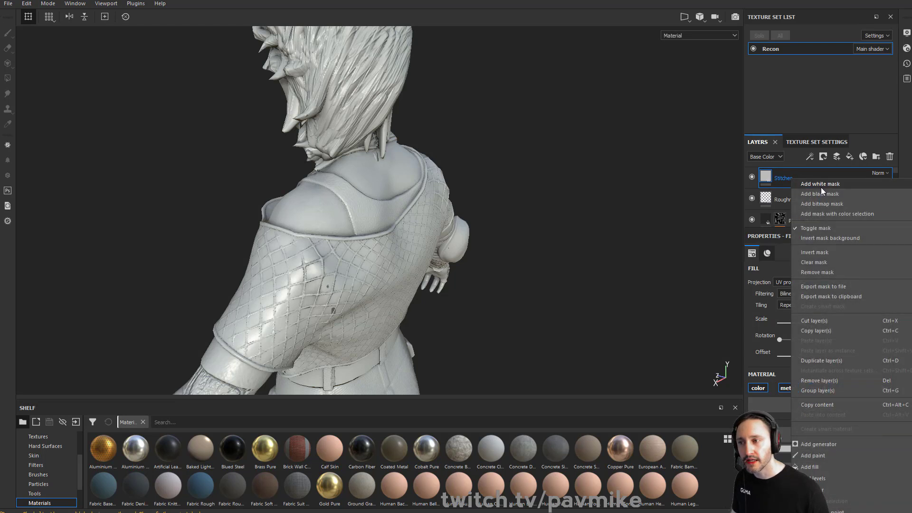
click(817, 192)
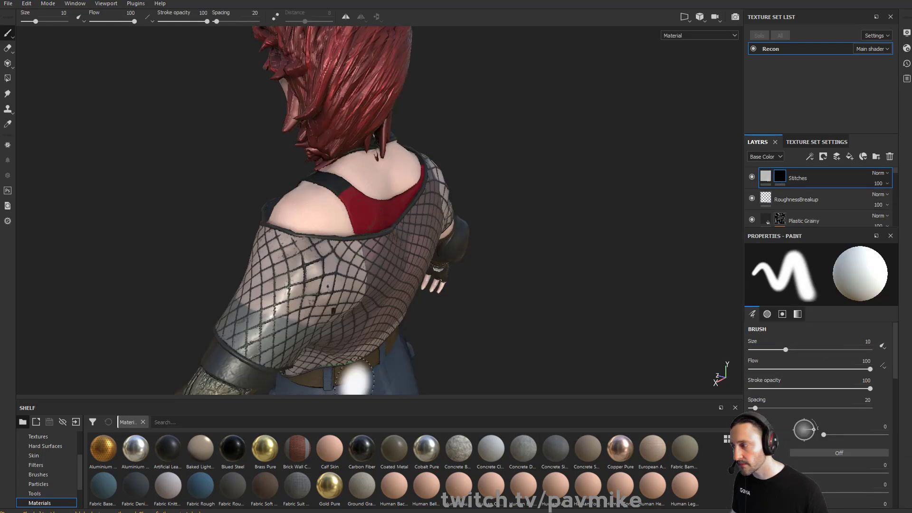
Choose the Stitches Small brush, reduce its spacing to 97 and try a stroke on the bare shoulder.
click(45, 472)
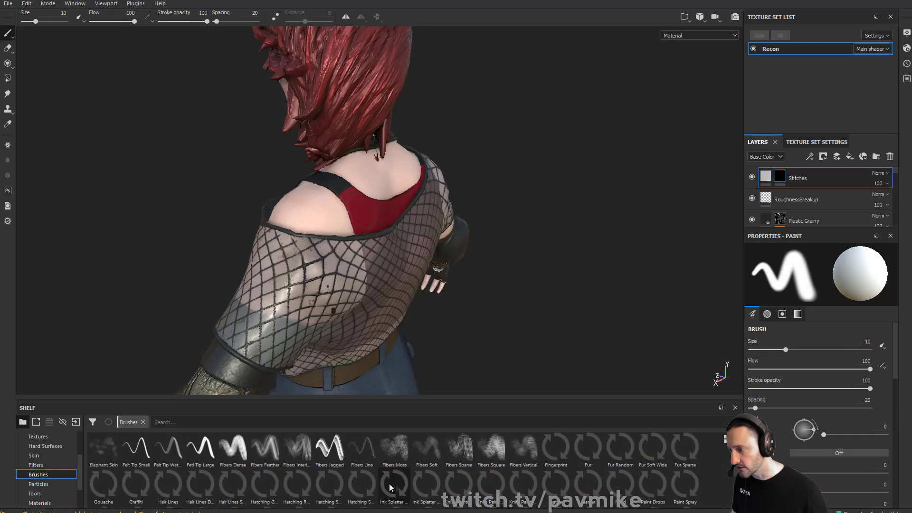
scroll(509, 486, down, 1)
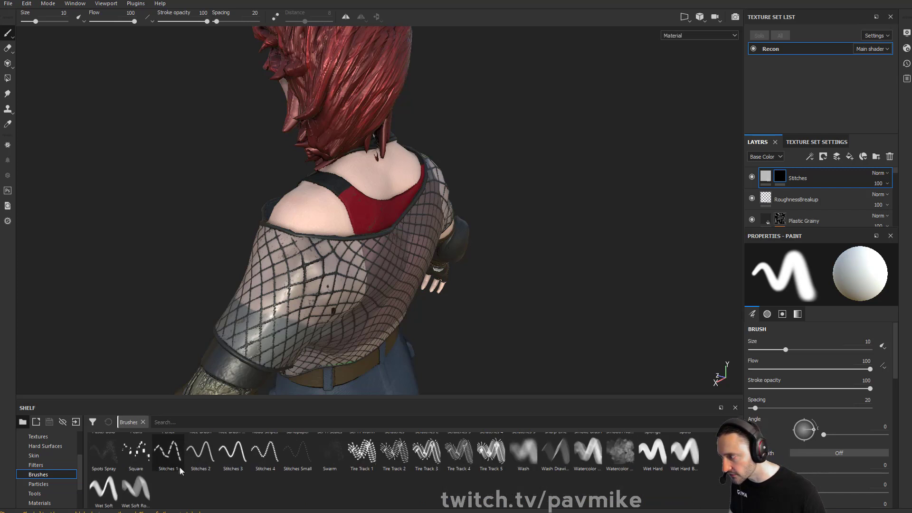
click(297, 454)
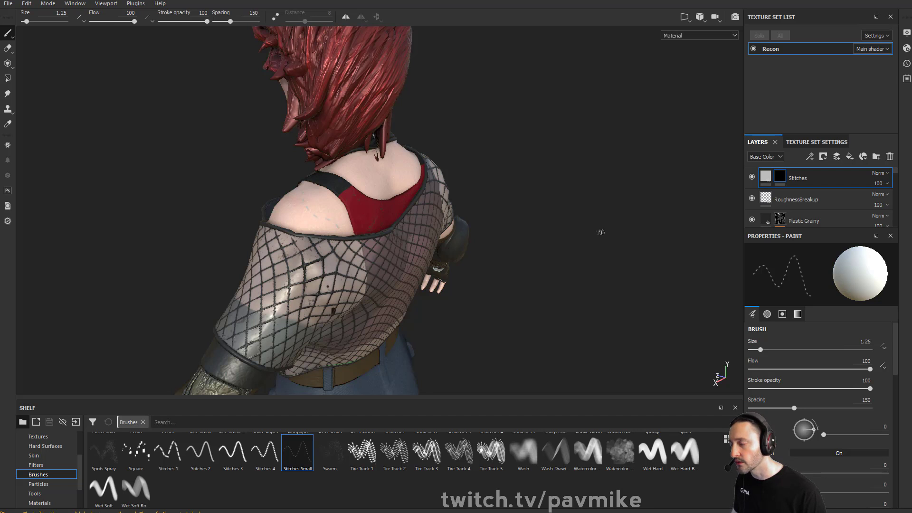
scroll(601, 232, up, 5)
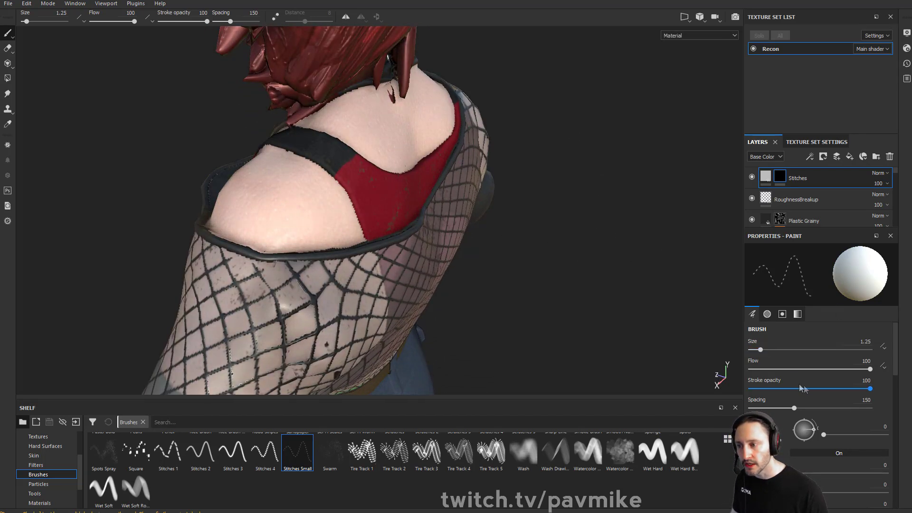
drag(794, 408, 778, 412)
drag(249, 180, 329, 224)
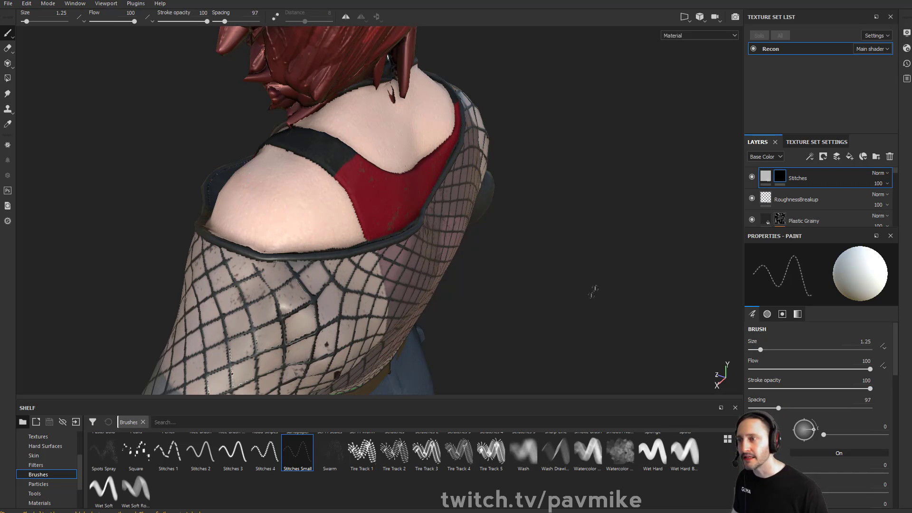
Raise the Stitches fill height to about 0.18 and paint a curved stitch line on the bare shoulder in its mask.
click(765, 176)
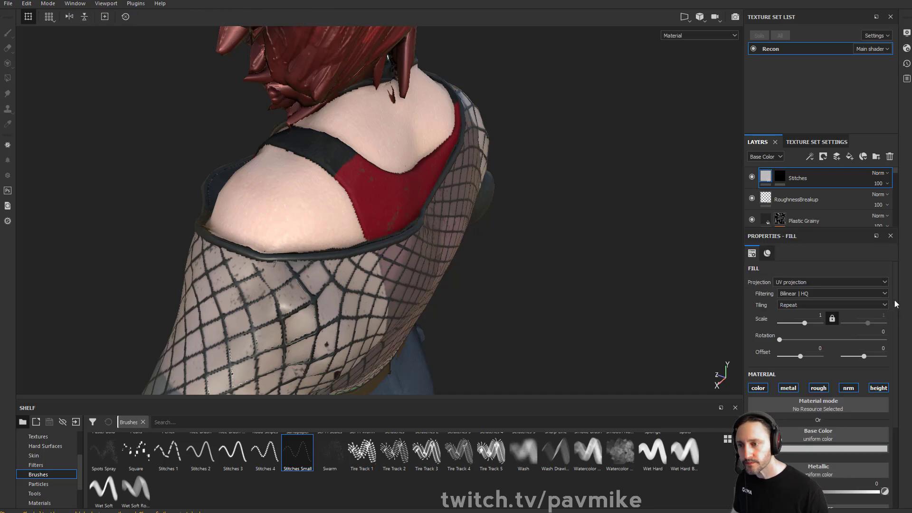
scroll(840, 328, down, 4)
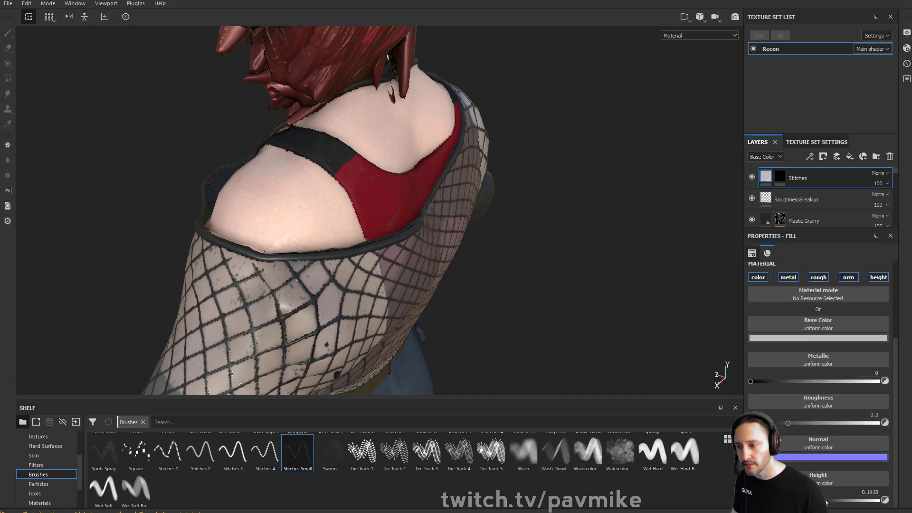
click(276, 198)
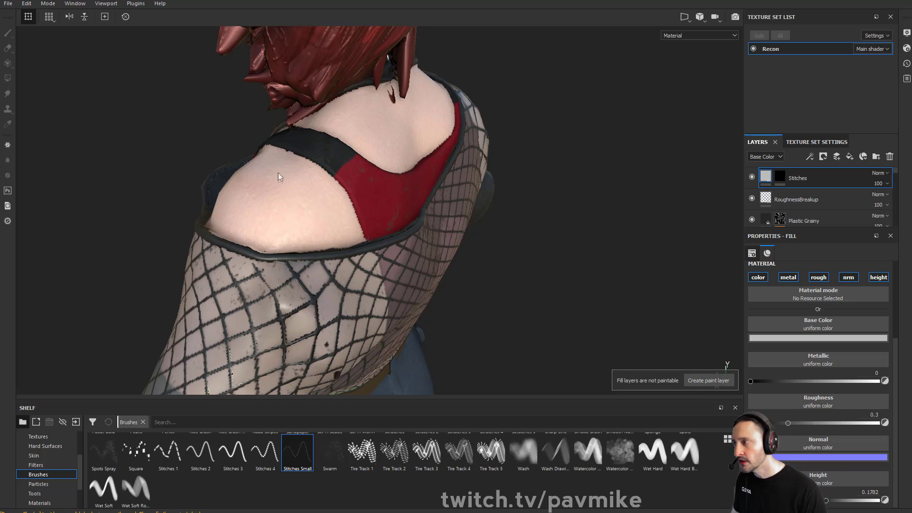
click(779, 176)
mouse_move(270, 173)
mouse_down()
mouse_move(273, 213)
mouse_move(334, 226)
mouse_up()
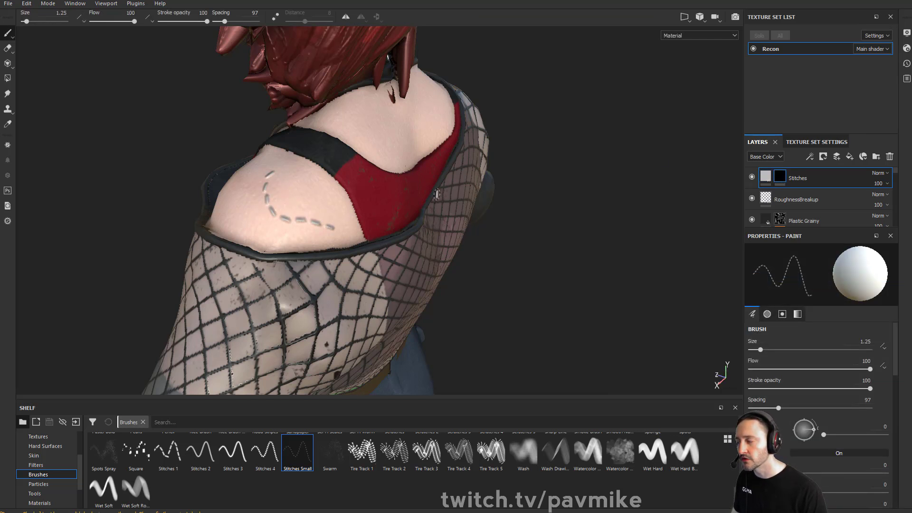
Give the Stitches fill a saturated blue base color, a roughness of about 0.80 and a height of about 0.27.
click(766, 178)
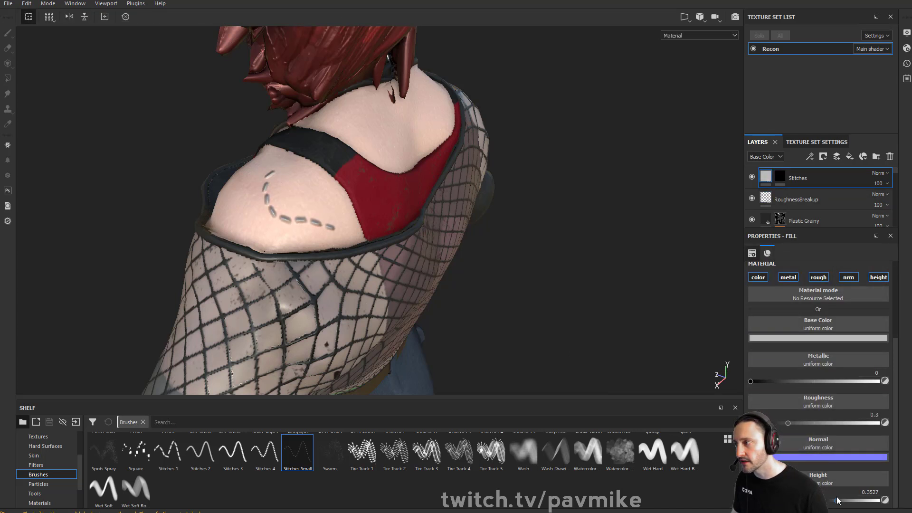
mouse_move(837, 500)
mouse_down()
mouse_move(815, 500)
mouse_move(828, 500)
mouse_up()
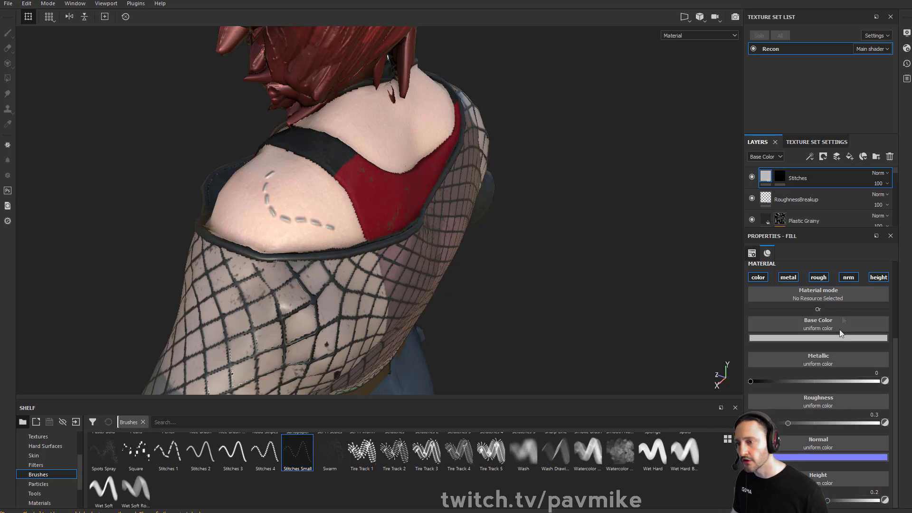
click(822, 338)
drag(861, 383, 896, 357)
click(907, 384)
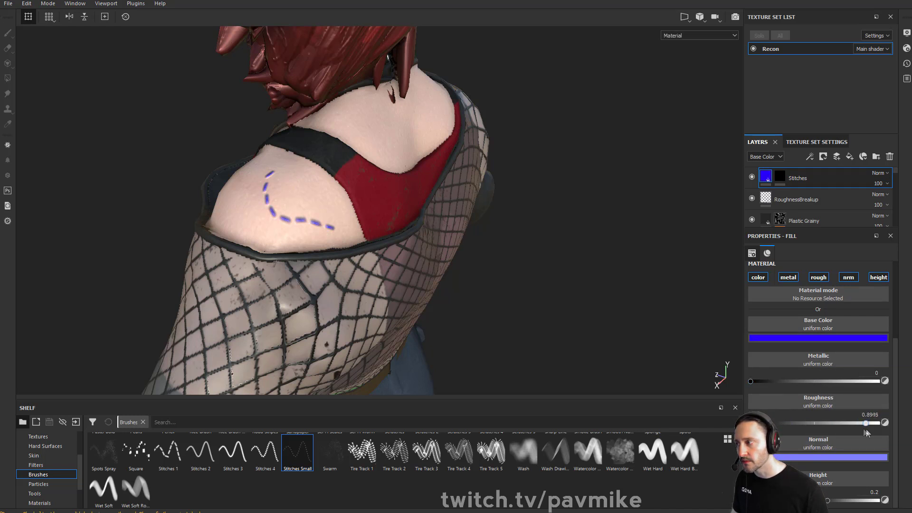
drag(788, 422, 852, 431)
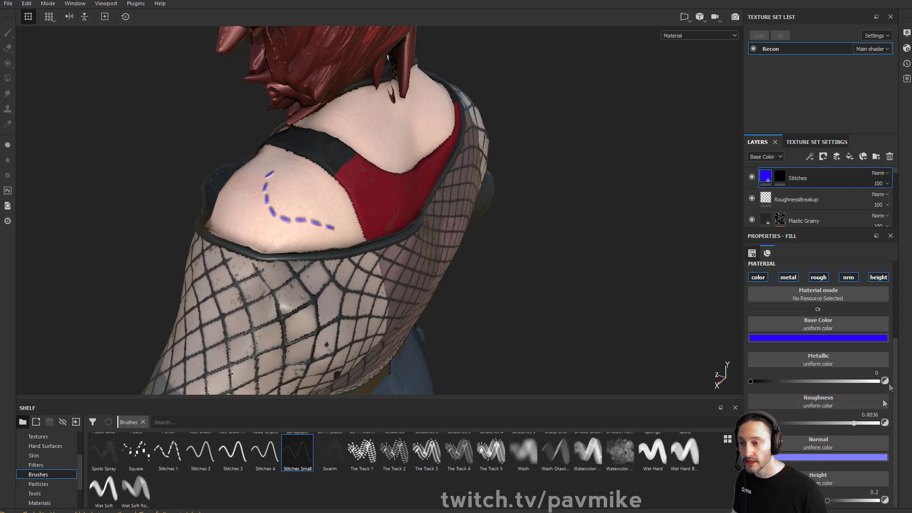
drag(829, 500, 832, 501)
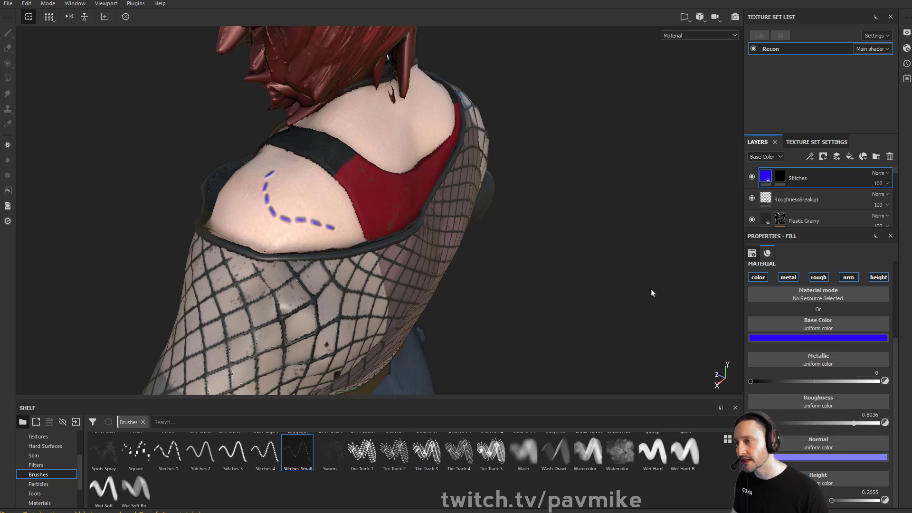
Inspect the Stitches mask on its own, return to the material view and look over the shoulder stitches.
alt+drag(650, 288, 642, 278)
key(1)
alt+click(780, 177)
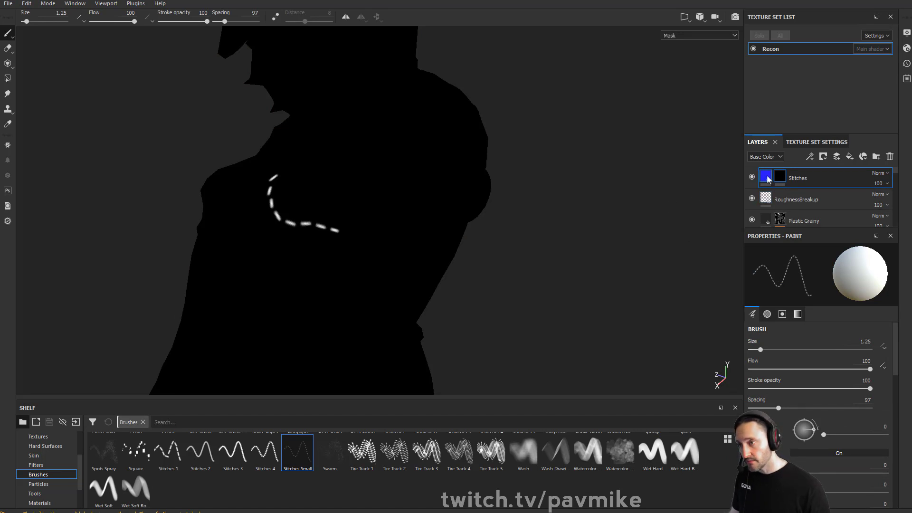
key(m)
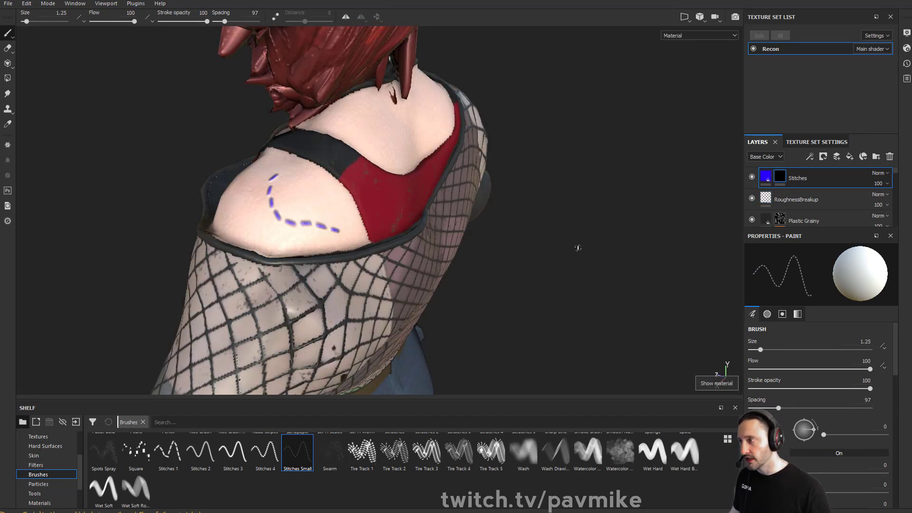
mouse_move(580, 263)
alt+mouse_down()
mouse_move(526, 227)
mouse_move(584, 267)
mouse_move(580, 276)
alt+mouse_up()
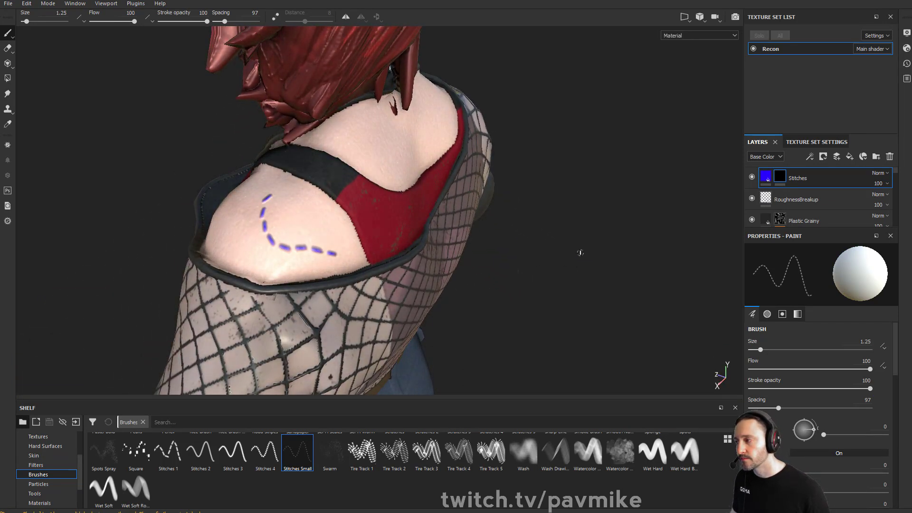
mouse_move(628, 196)
alt+mouse_down()
mouse_move(610, 157)
mouse_move(608, 200)
alt+mouse_up()
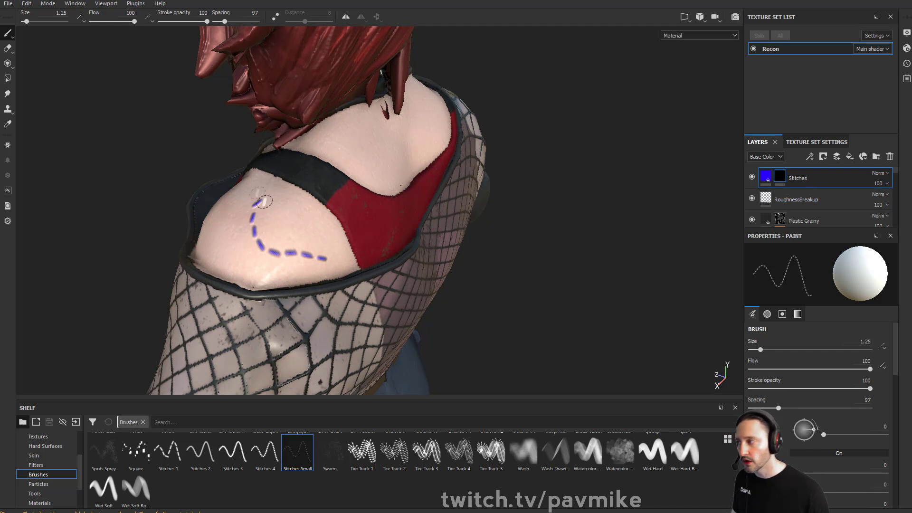
Duplicate the Stitches layer and rename the copy as Stitchesimbedd.
right_click(830, 181)
click(804, 176)
key(ctrl+d)
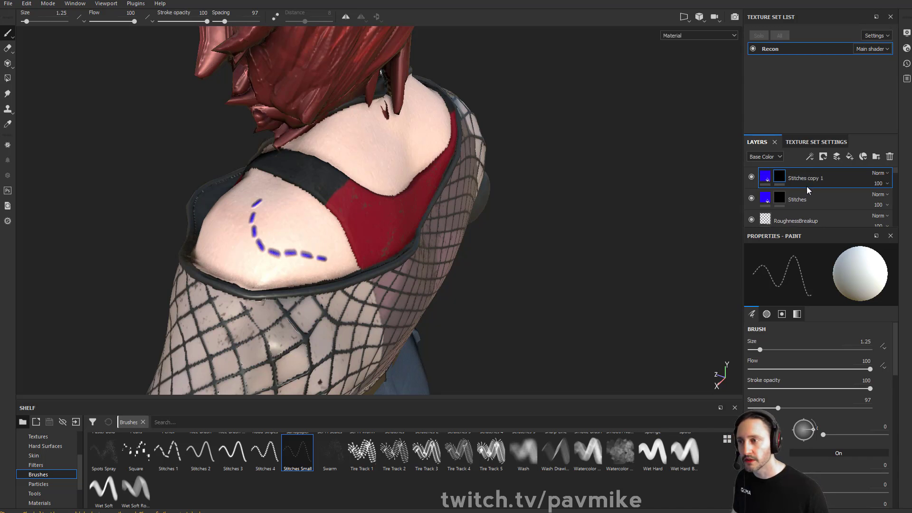
double_click(807, 178)
key(ctrl+shift+Left)
key(ctrl+shift+Left)
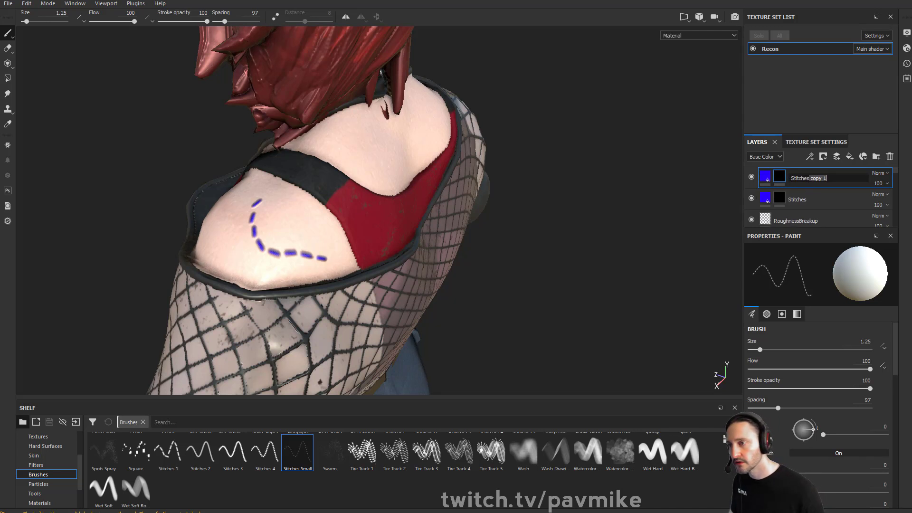
text(imbedd)
key(Return)
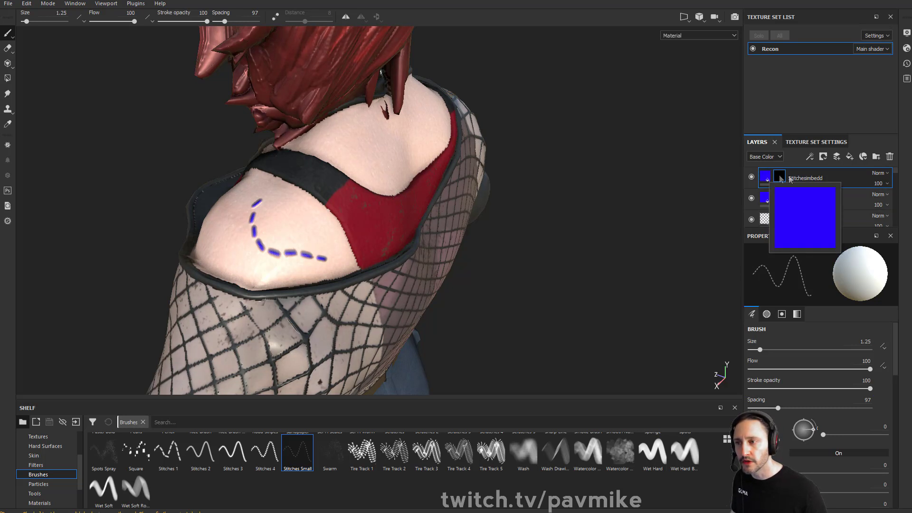
Disable the color, metal, rough and nrm channels of the Stitchesimbedd fill, leaving only height active.
click(767, 174)
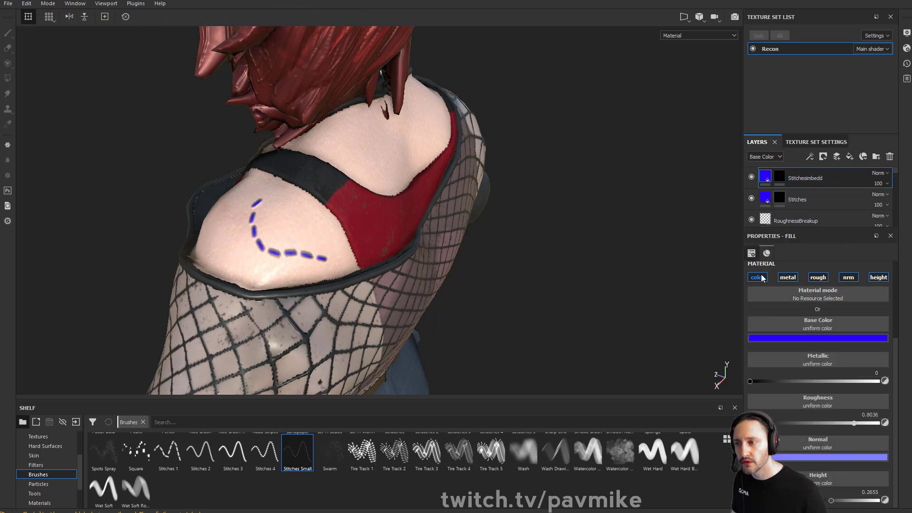
click(760, 277)
click(788, 313)
click(818, 317)
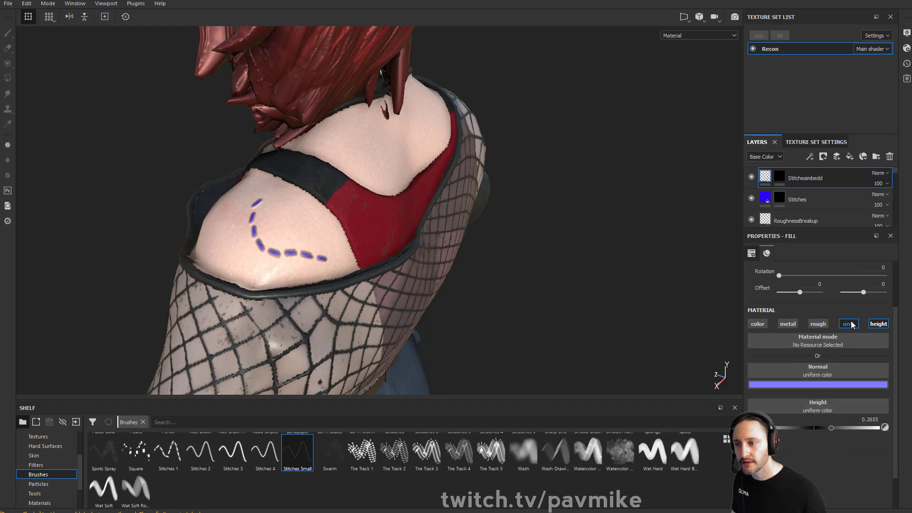
click(848, 321)
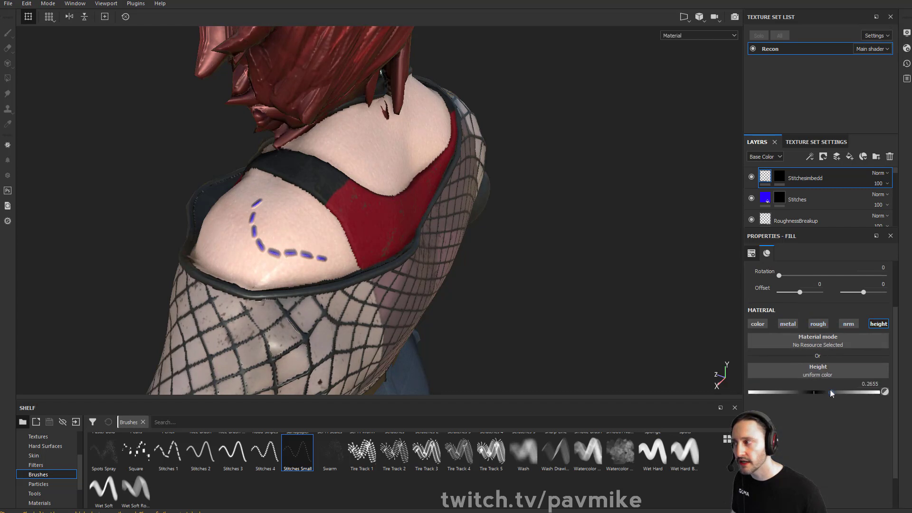
Lower the Stitchesimbedd fill's height to about -0.20 and show the layer's mask on its own.
drag(829, 393, 799, 391)
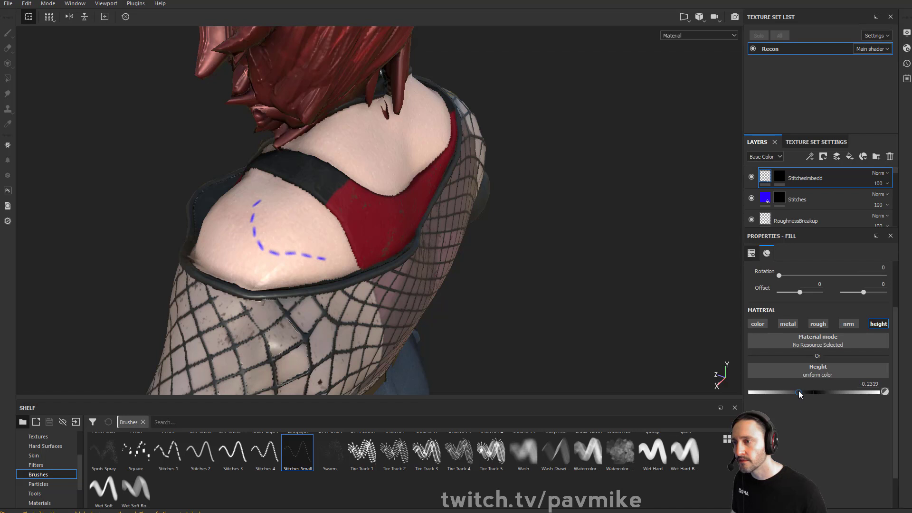
alt+click(780, 179)
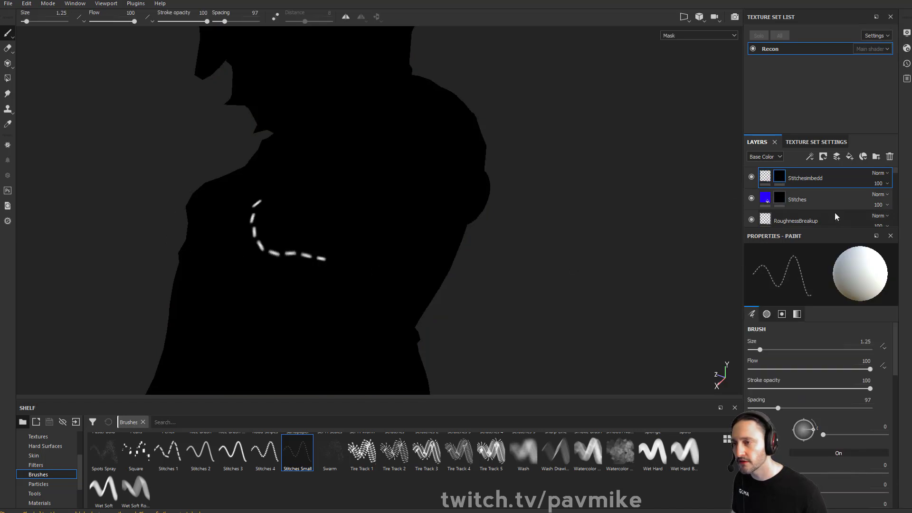
right_click(779, 177)
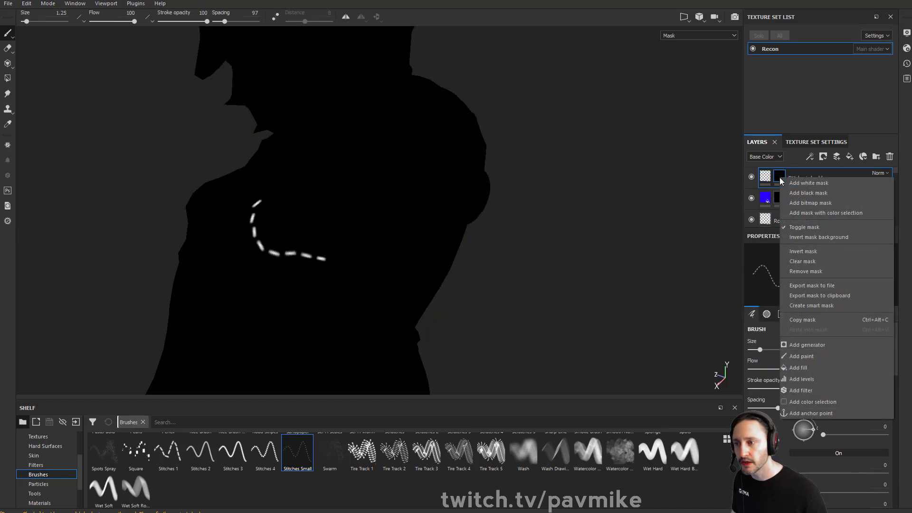
click(797, 344)
click(887, 194)
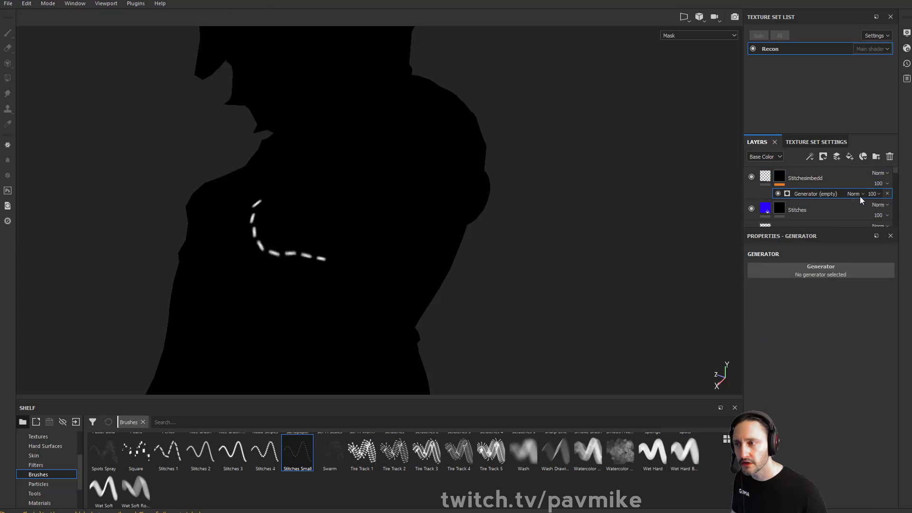
Add a filter to the Stitchesimbedd mask and assign the Blur filter to it.
right_click(778, 175)
click(801, 386)
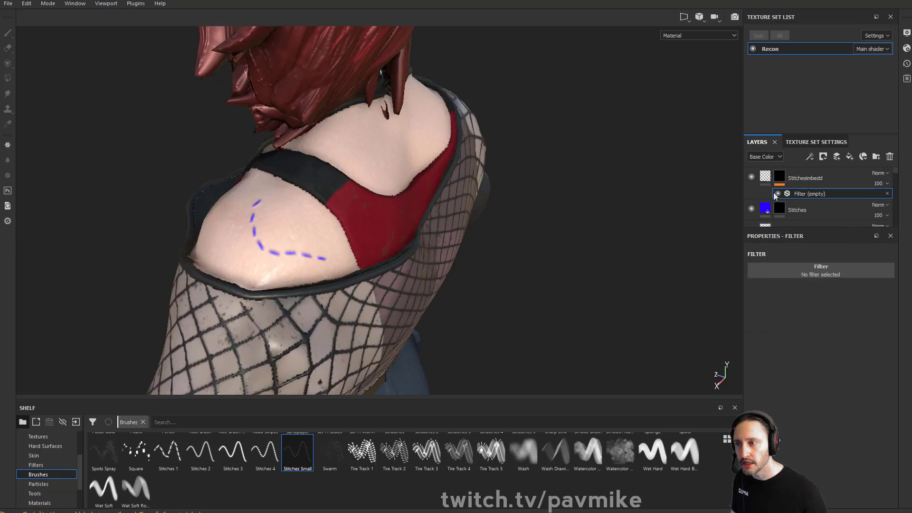
click(821, 274)
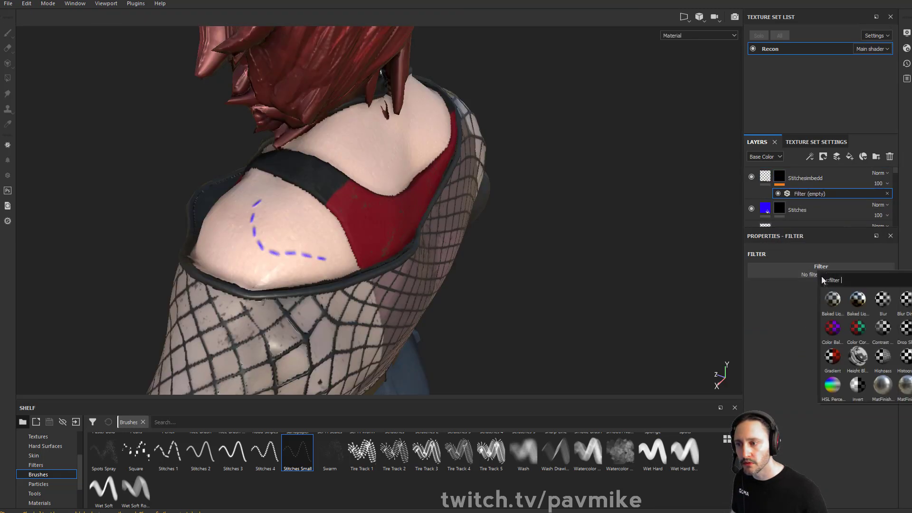
click(883, 300)
Show the Stitchesimbedd mask on its own and set the filter's Blur Intensity to about 0.34.
alt+click(779, 178)
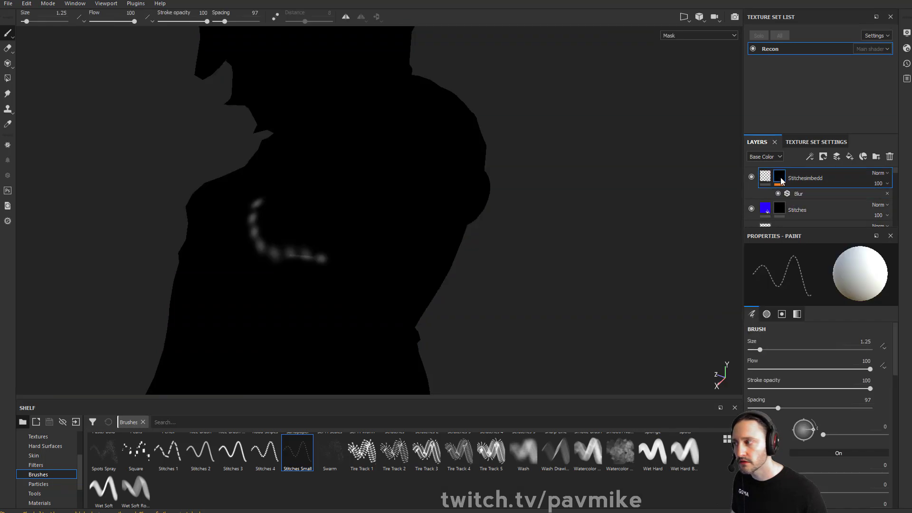
click(800, 194)
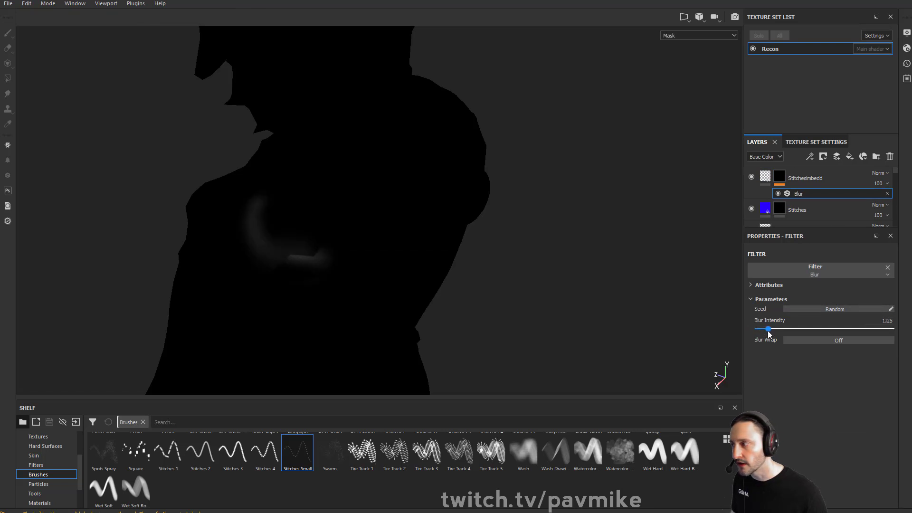
drag(763, 330, 759, 334)
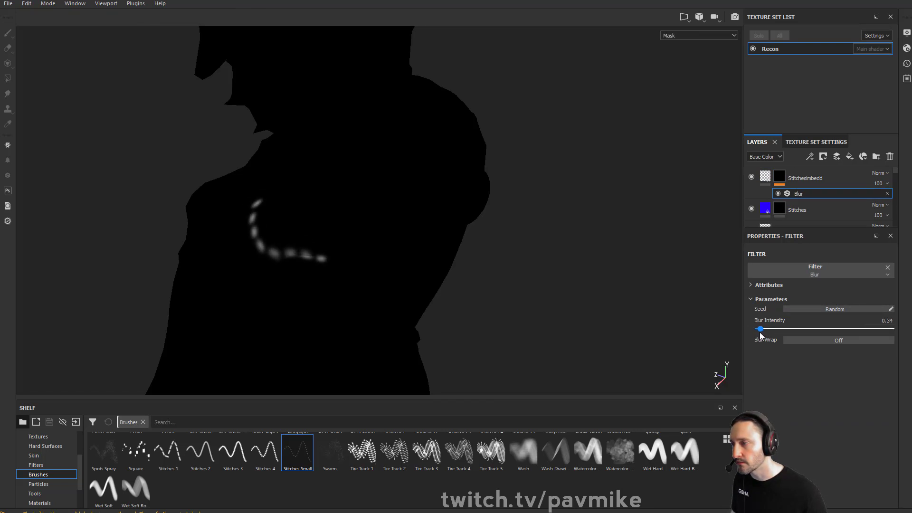
Set the Stitchesimbedd fill's height to about -0.31, then compare the indentation with the Stitches layer hidden and shown.
click(766, 176)
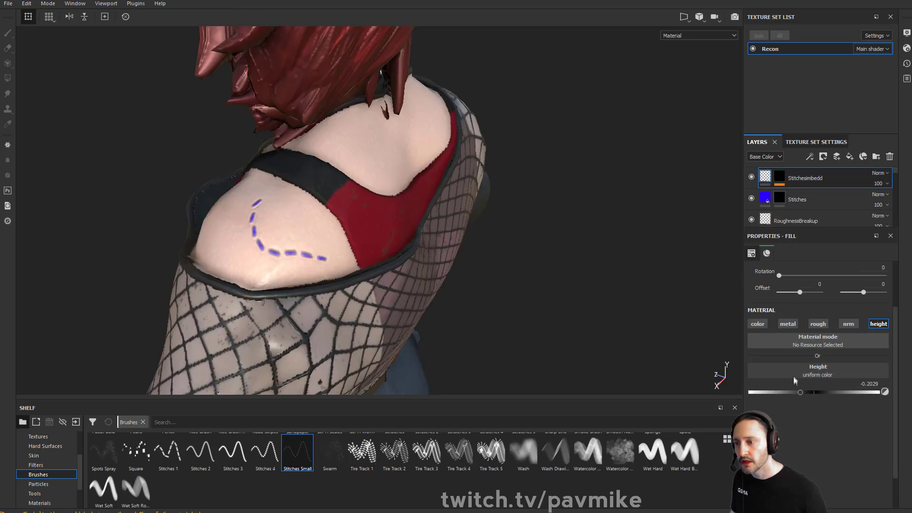
mouse_move(802, 391)
mouse_down()
mouse_move(816, 392)
mouse_move(793, 397)
mouse_up()
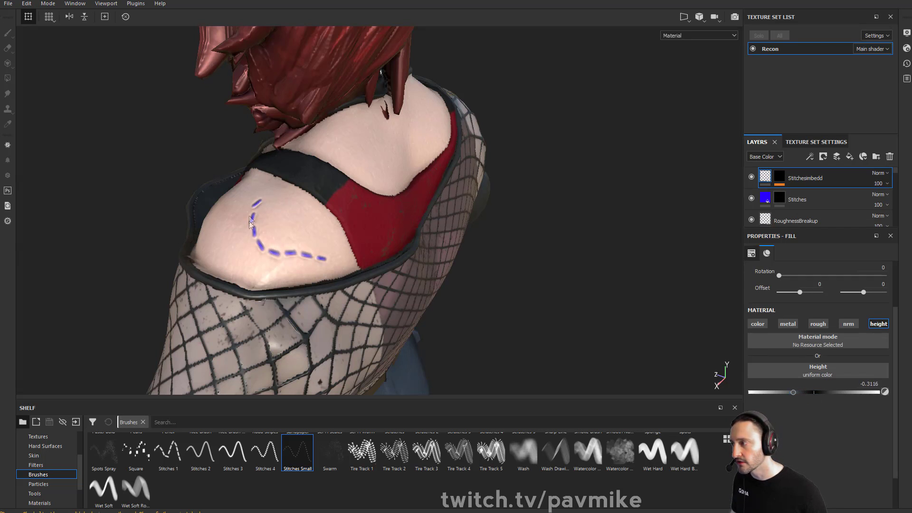
click(751, 198)
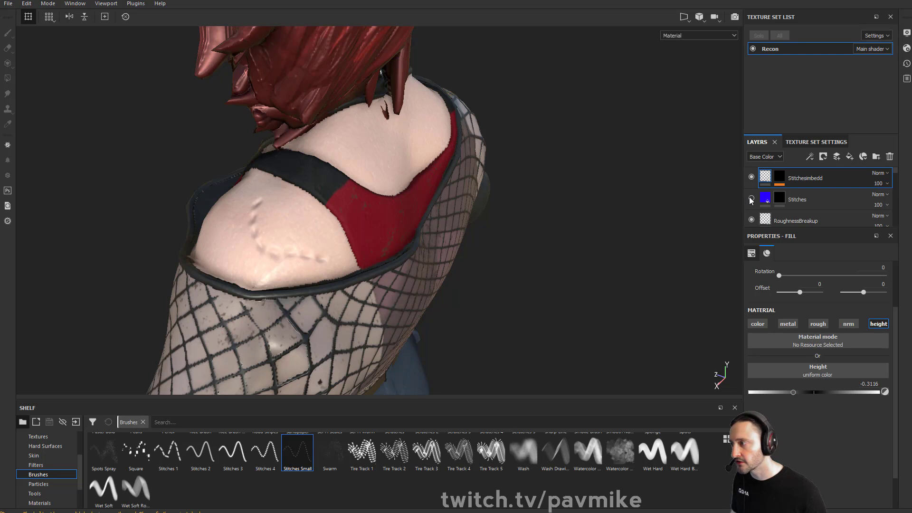
click(751, 198)
click(750, 198)
click(750, 198)
mouse_move(717, 220)
alt+mouse_down()
mouse_move(651, 258)
mouse_move(584, 238)
mouse_move(463, 259)
mouse_move(622, 255)
alt+mouse_up()
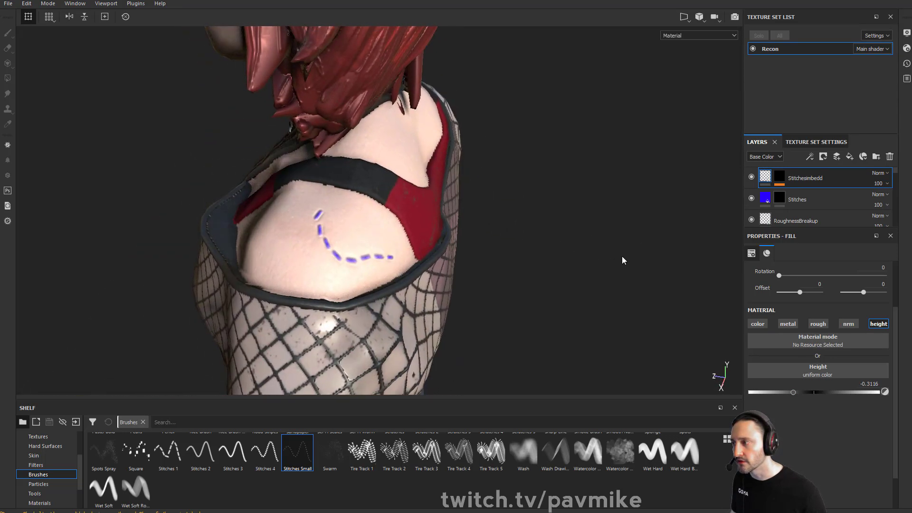